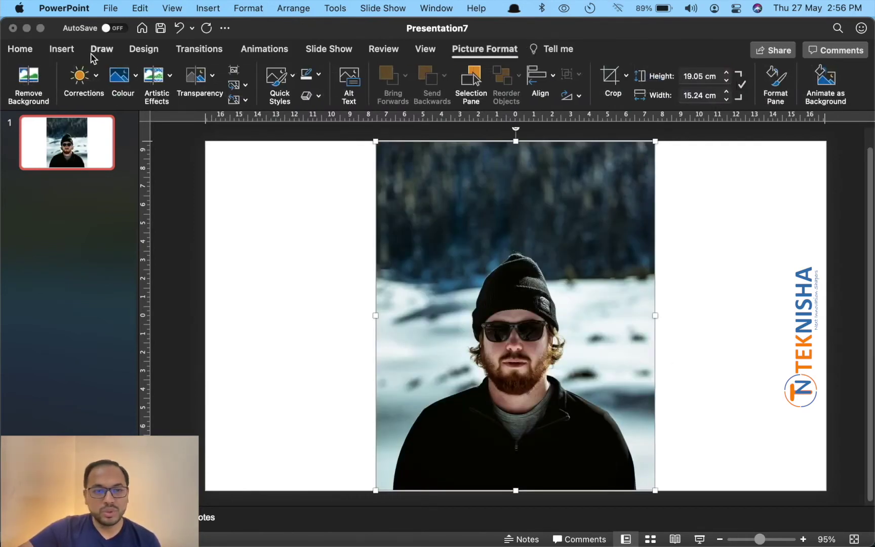
Insert a text box reading COOL across the dark background above the man's hat
{"action": "left_click", "coordinate": [75, 52]}
{"action": "left_click", "coordinate": [574, 78]}
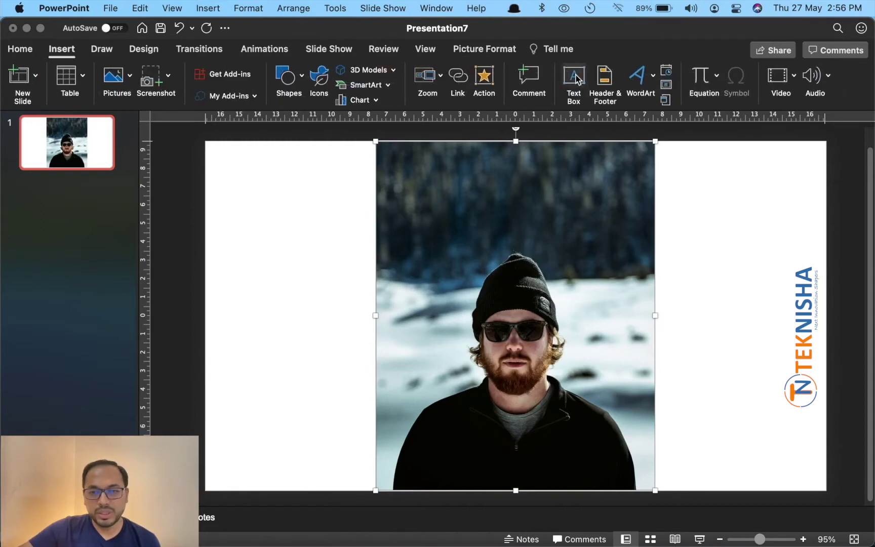
{"action": "left_click_drag", "start_coordinate": [396, 215], "coordinate": [632, 298]}
{"action": "type", "text": "cool"}
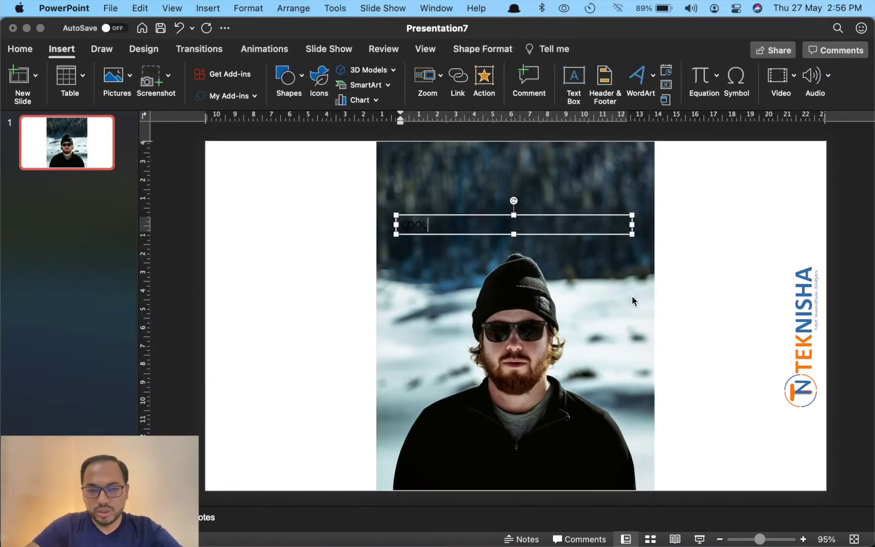
{"action": "key", "text": "Escape"}
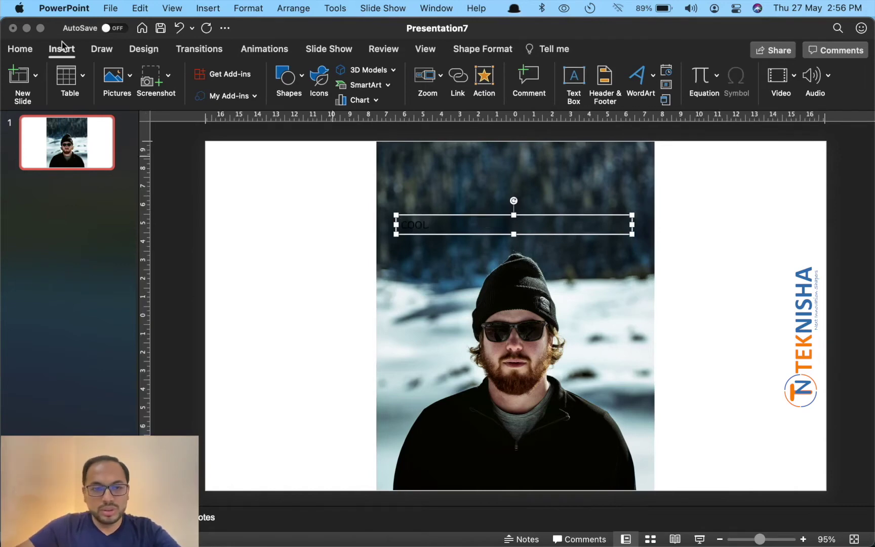
Format the COOL text as white, centred and bold with a font size of 150
{"action": "left_click", "coordinate": [20, 48]}
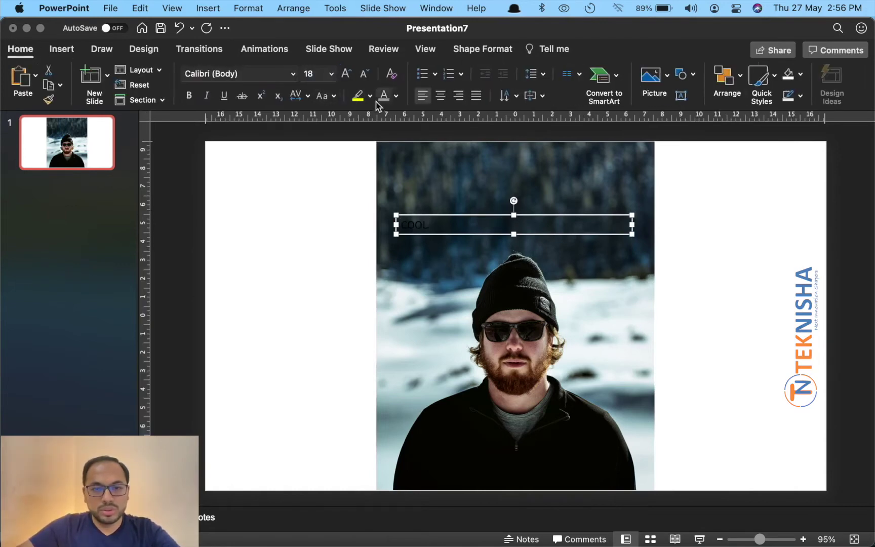
{"action": "left_click", "coordinate": [396, 95]}
{"action": "left_click", "coordinate": [387, 133]}
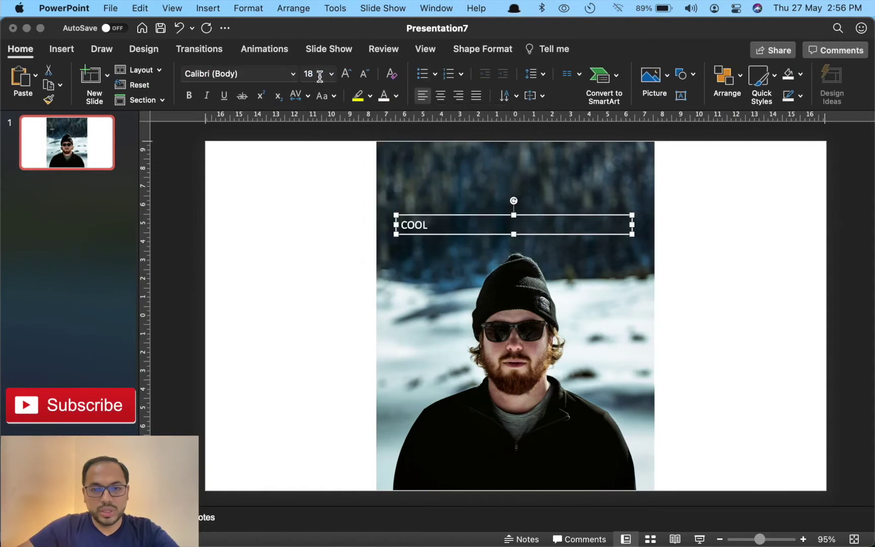
{"action": "key", "text": "super+e"}
{"action": "left_click", "coordinate": [331, 74]}
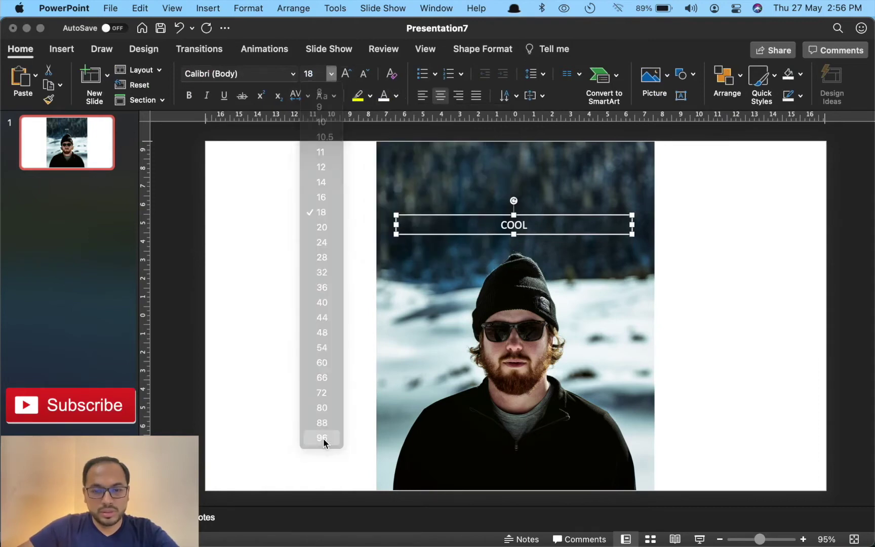
{"action": "left_click", "coordinate": [326, 441]}
{"action": "key", "text": "super+b"}
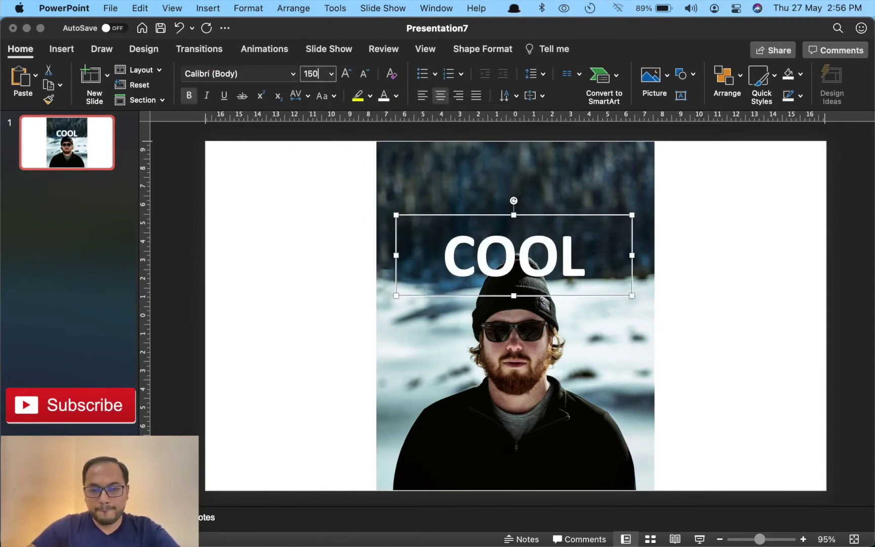
{"action": "key", "text": "Return"}
{"action": "left_click", "coordinate": [307, 244]}
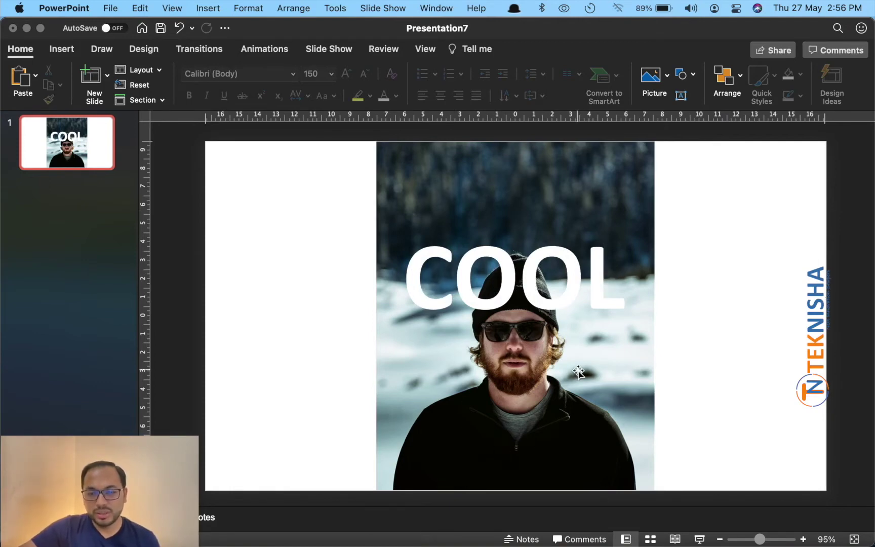
Delete the COOL text box from the picture
{"action": "key", "text": "super+z"}
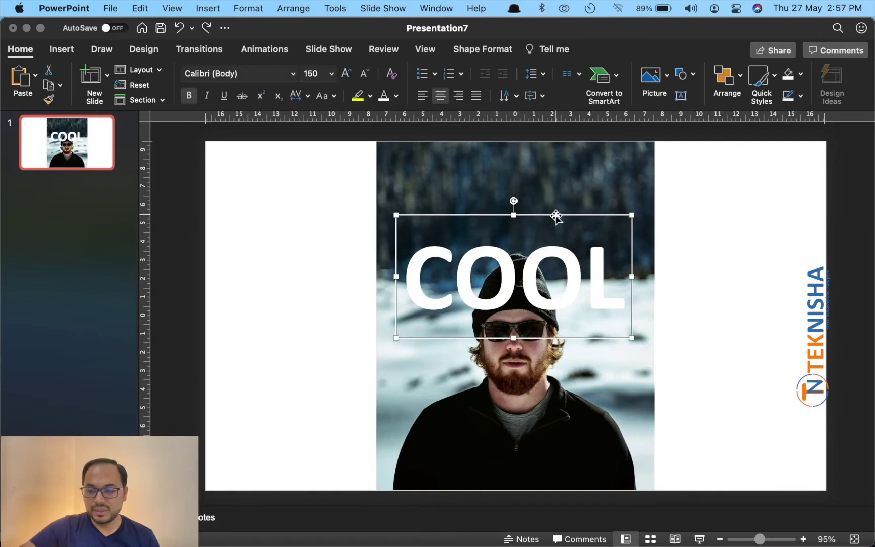
{"action": "key", "text": "Delete"}
Align the picture with the slide's left edge and place a copy of it on the right half of the slide
{"action": "left_click_drag", "start_coordinate": [566, 208], "coordinate": [402, 210]}
{"action": "right_click", "coordinate": [405, 209]}
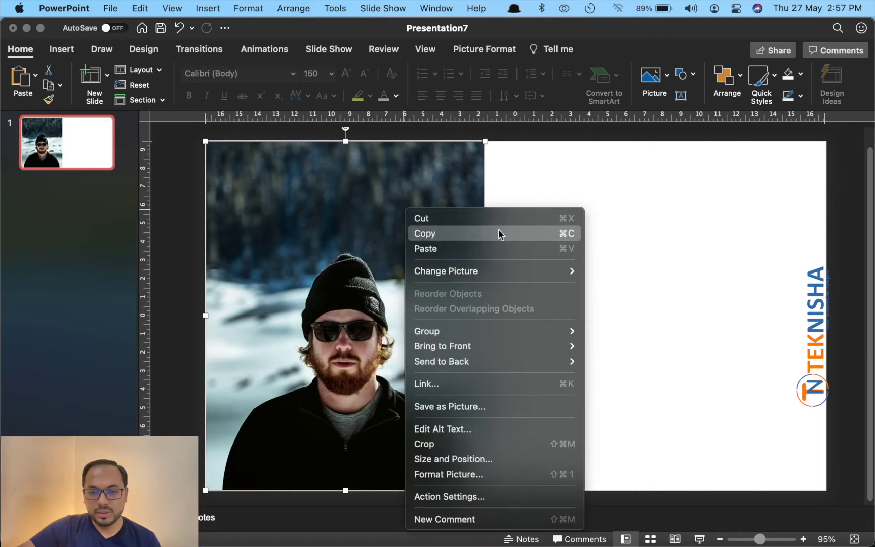
{"action": "left_click", "coordinate": [452, 237]}
{"action": "right_click", "coordinate": [546, 223]}
{"action": "left_click", "coordinate": [435, 254]}
{"action": "key", "text": "super+v"}
{"action": "left_click_drag", "start_coordinate": [381, 231], "coordinate": [680, 222]}
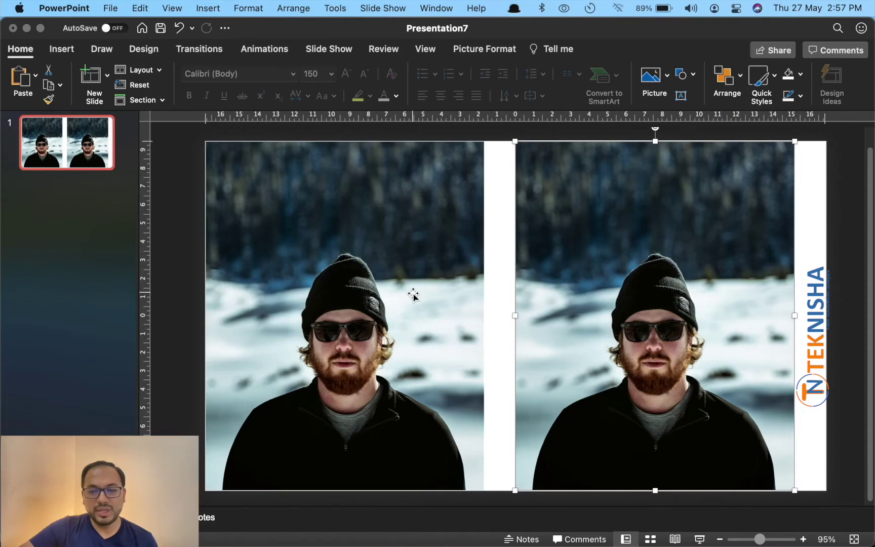
Start background removal on the right-hand picture copy and mark the whole man as an area to keep
{"action": "left_click", "coordinate": [435, 215]}
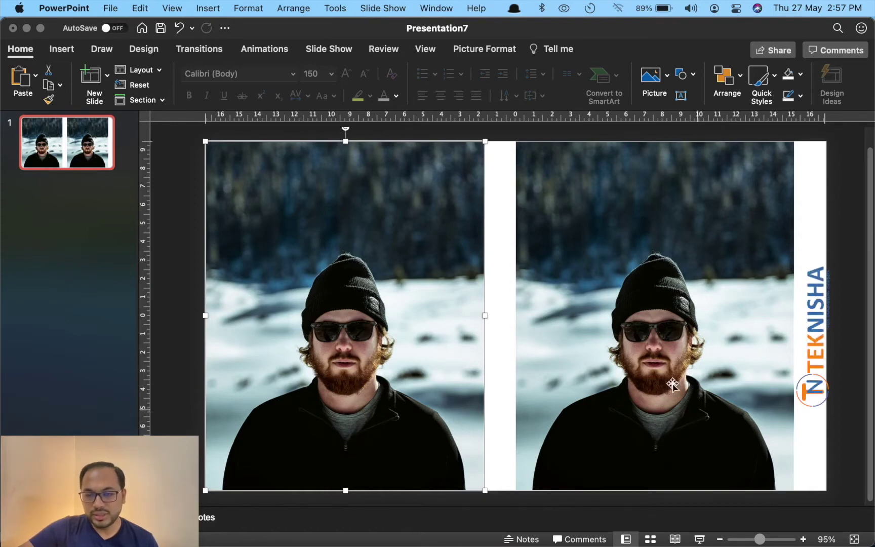
{"action": "left_click", "coordinate": [646, 177]}
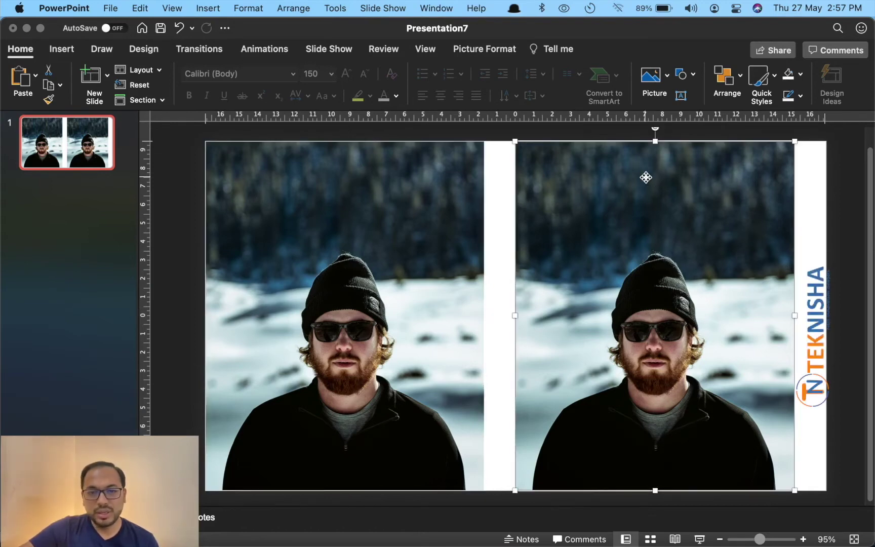
{"action": "left_click", "coordinate": [495, 51]}
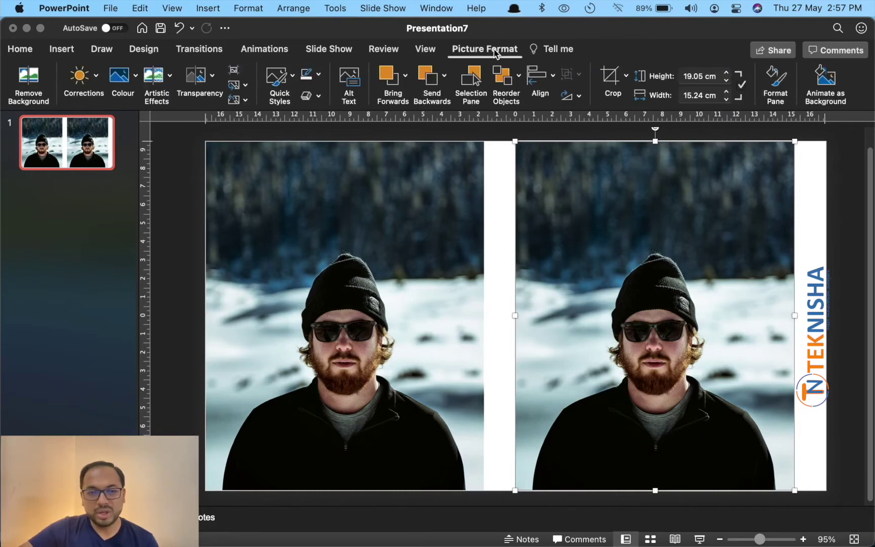
{"action": "left_click", "coordinate": [25, 83]}
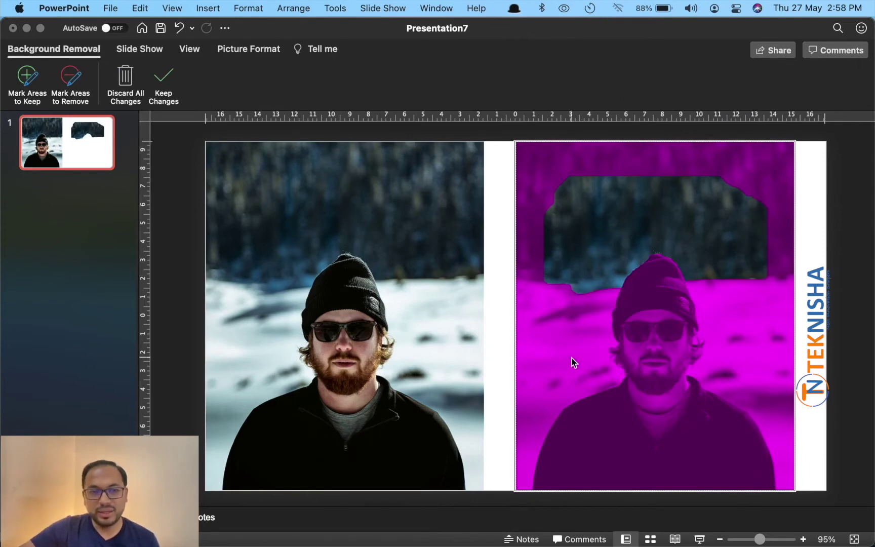
{"action": "left_click", "coordinate": [27, 77]}
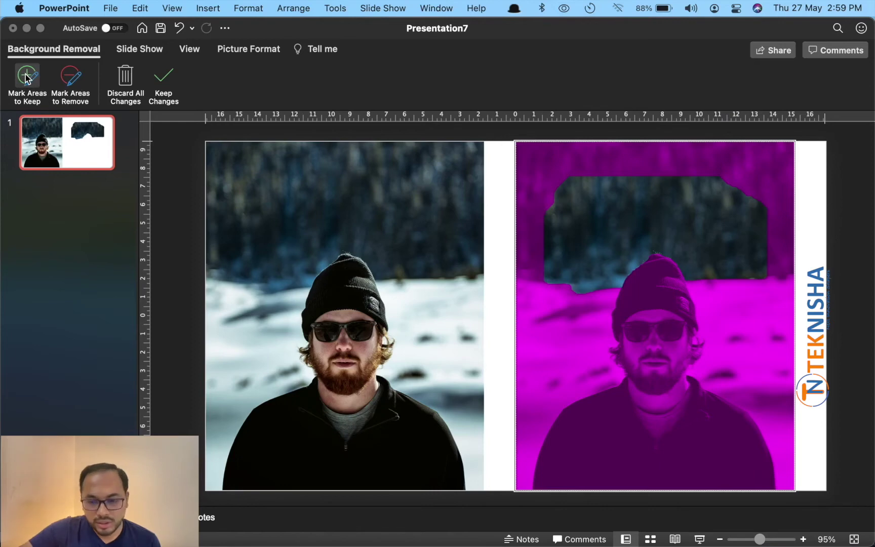
{"action": "mouse_move", "coordinate": [546, 487]}
{"action": "left_mouse_down"}
{"action": "mouse_move", "coordinate": [552, 445]}
{"action": "mouse_move", "coordinate": [570, 417]}
{"action": "mouse_move", "coordinate": [598, 405]}
{"action": "left_mouse_up"}
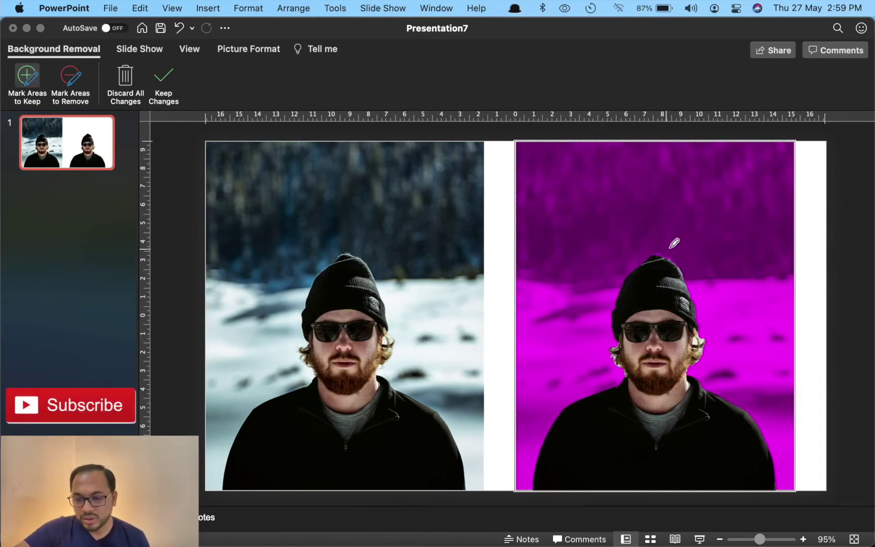
Refine the cutout by marking the hat's upper and right-hand edges as areas to keep
{"action": "left_click", "coordinate": [803, 540]}
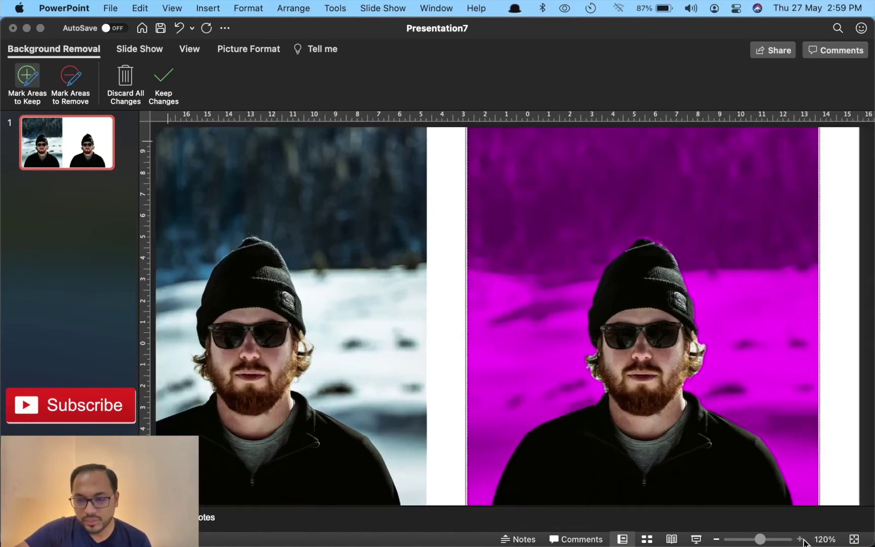
{"action": "left_click", "coordinate": [804, 540]}
{"action": "left_click", "coordinate": [804, 539]}
{"action": "left_click", "coordinate": [804, 540]}
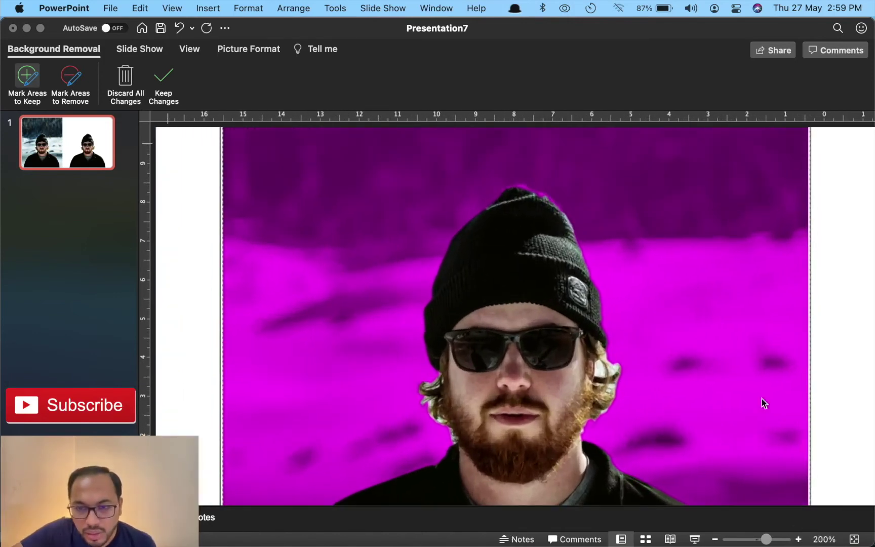
{"action": "left_click_drag", "start_coordinate": [516, 187], "coordinate": [556, 205]}
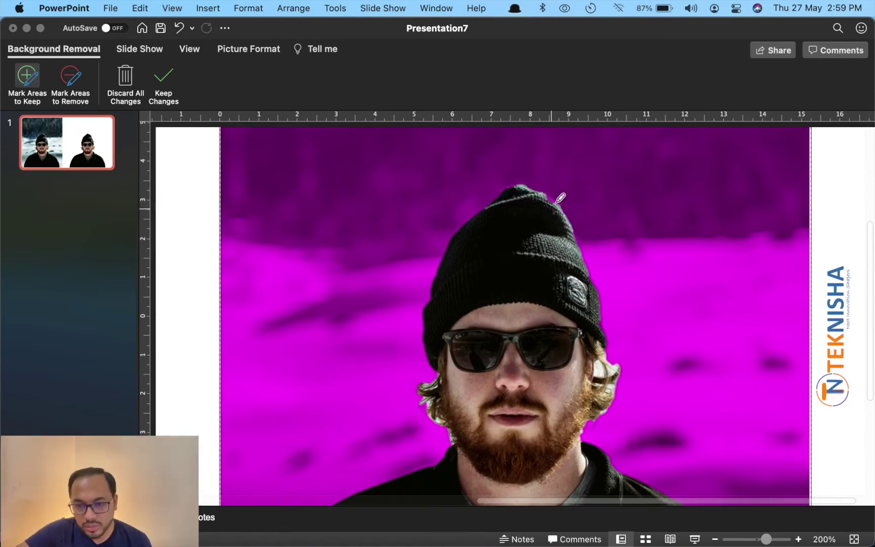
{"action": "left_click_drag", "start_coordinate": [543, 192], "coordinate": [584, 245]}
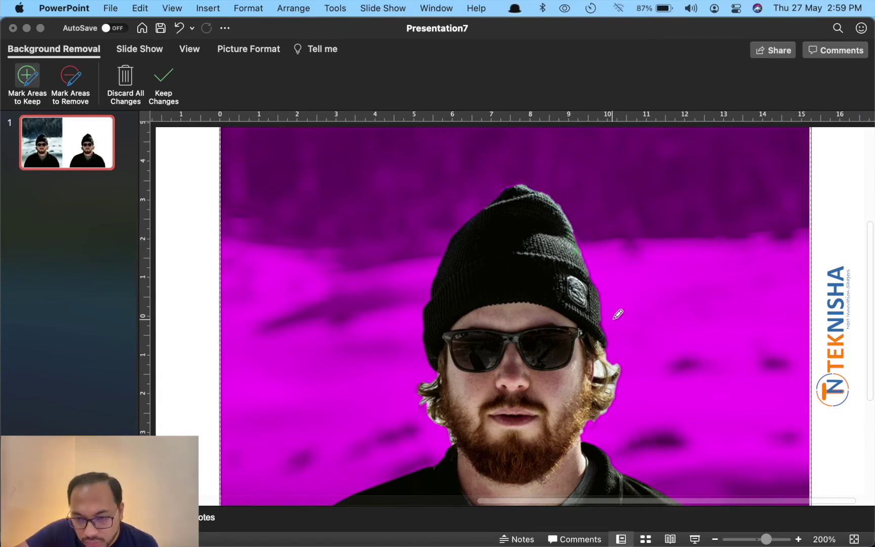
{"action": "left_click_drag", "start_coordinate": [601, 311], "coordinate": [583, 319]}
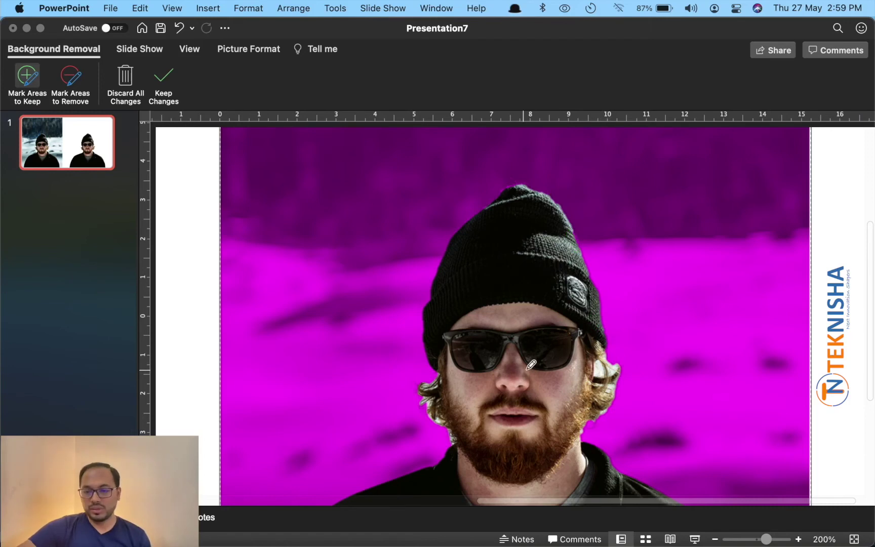
Apply the background removal and shift the cutout man slightly to the right
{"action": "left_click", "coordinate": [716, 539]}
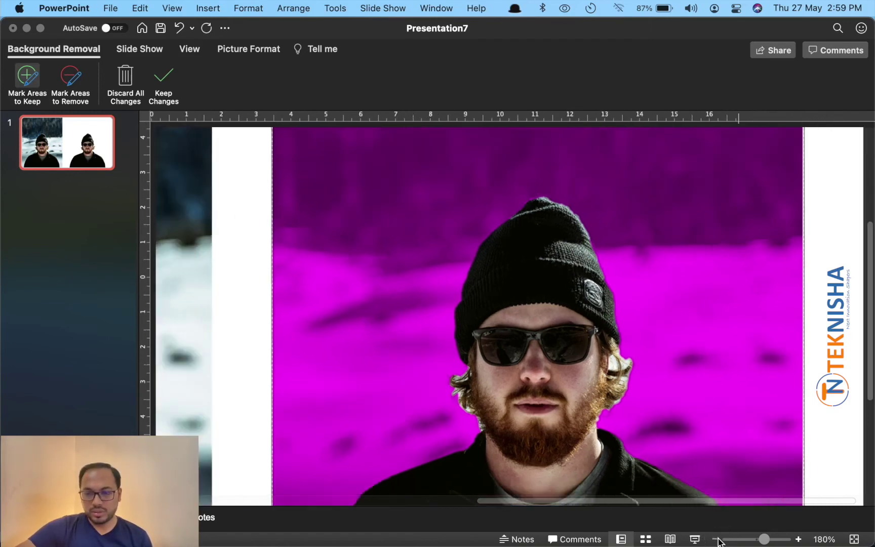
{"action": "left_click", "coordinate": [716, 539]}
{"action": "left_click", "coordinate": [716, 539]}
{"action": "left_click", "coordinate": [716, 540]}
{"action": "left_click", "coordinate": [716, 540]}
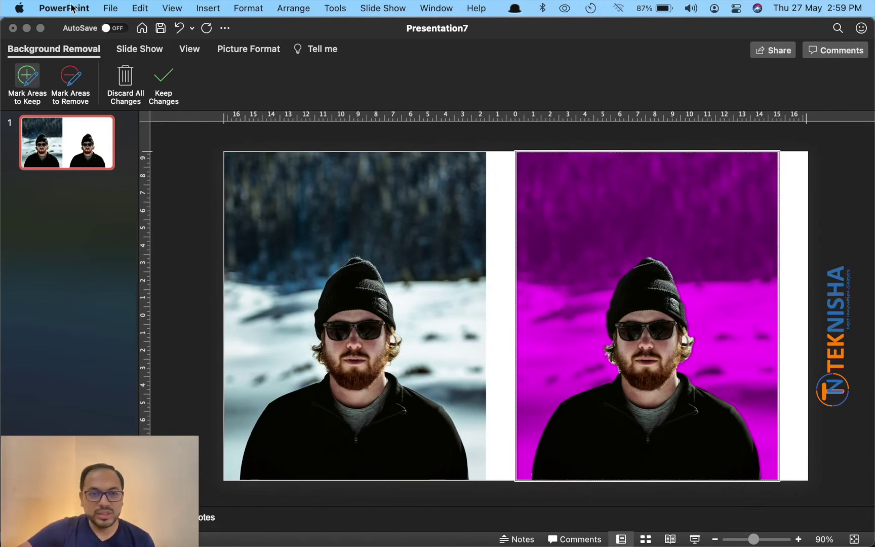
{"action": "left_click", "coordinate": [163, 83]}
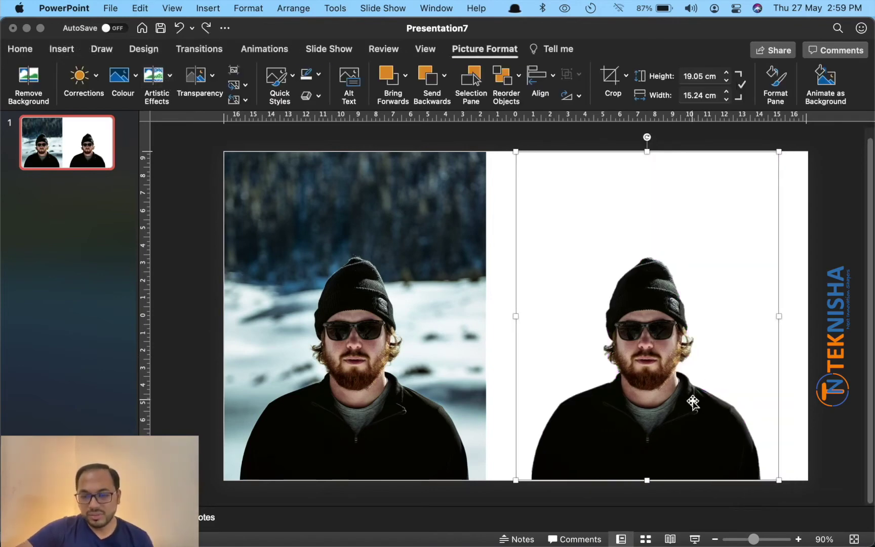
{"action": "left_click_drag", "start_coordinate": [669, 373], "coordinate": [694, 372]}
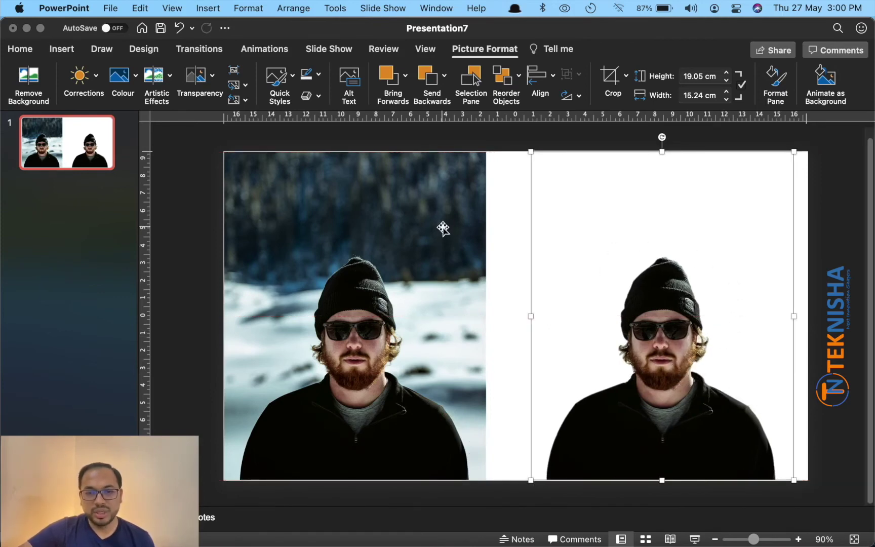
Insert a text box reading COOL across the full width of the original picture, around the hat
{"action": "left_click", "coordinate": [61, 48]}
{"action": "left_click", "coordinate": [640, 76]}
{"action": "left_click", "coordinate": [644, 112]}
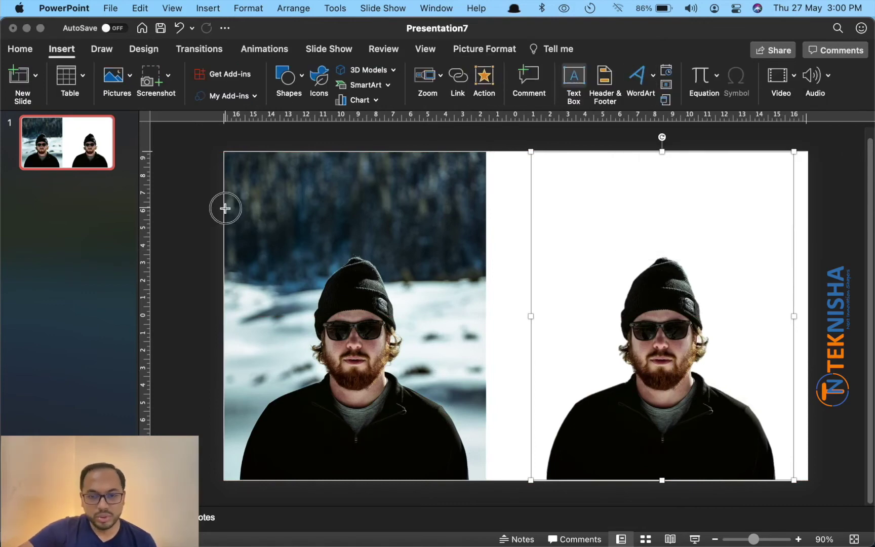
{"action": "type", "text": "cool"}
{"action": "key", "text": "Escape"}
Format the COOL text as centred, bold, white Marker Felt with a font size of 180
{"action": "left_click", "coordinate": [21, 49]}
{"action": "left_click", "coordinate": [441, 96]}
{"action": "left_click", "coordinate": [317, 73]}
{"action": "type", "text": "150"}
{"action": "key", "text": "Return"}
{"action": "left_click", "coordinate": [293, 73]}
{"action": "left_click", "coordinate": [248, 191]}
{"action": "key", "text": "super+b"}
{"action": "left_click", "coordinate": [317, 73]}
{"action": "type", "text": "180"}
{"action": "key", "text": "Return"}
{"action": "left_click", "coordinate": [384, 96]}
{"action": "left_click", "coordinate": [435, 272]}
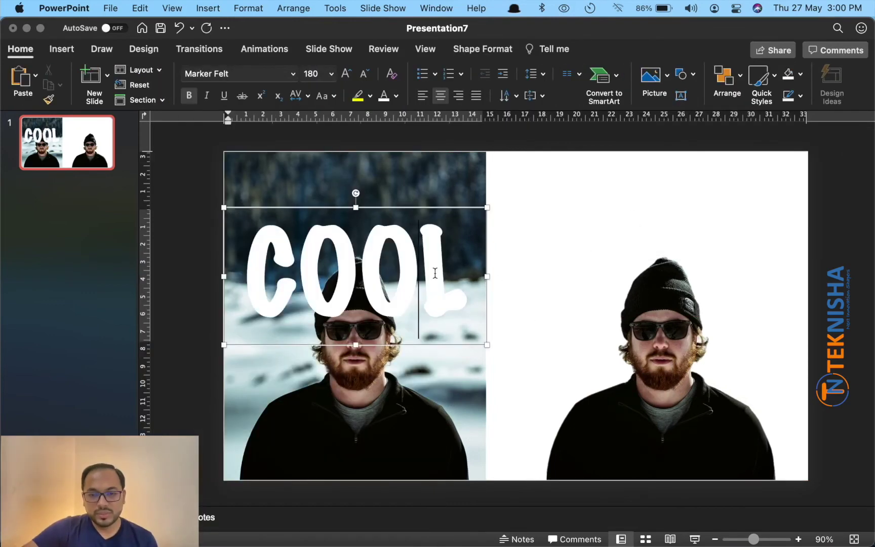
Send the COOL text box one level backwards in the stacking order
{"action": "left_click", "coordinate": [587, 214]}
{"action": "left_click", "coordinate": [424, 237]}
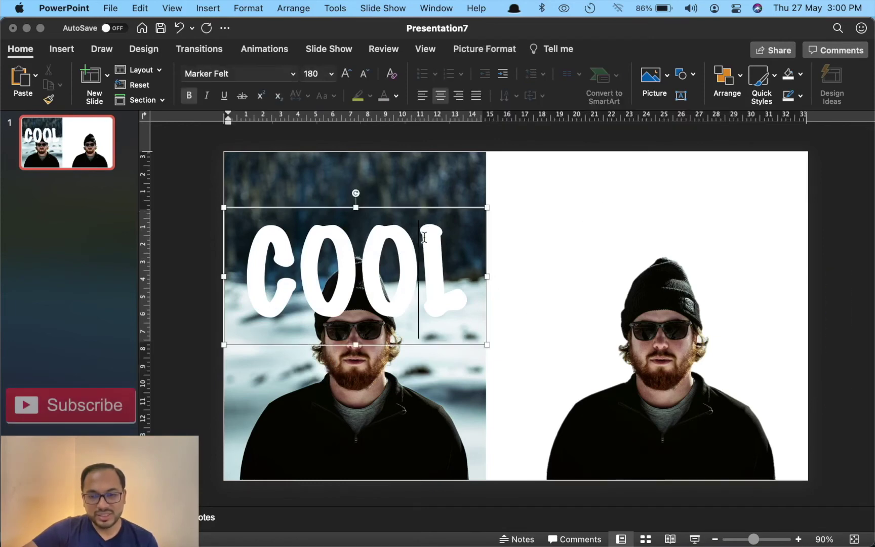
{"action": "left_click", "coordinate": [431, 207]}
{"action": "right_click", "coordinate": [444, 206]}
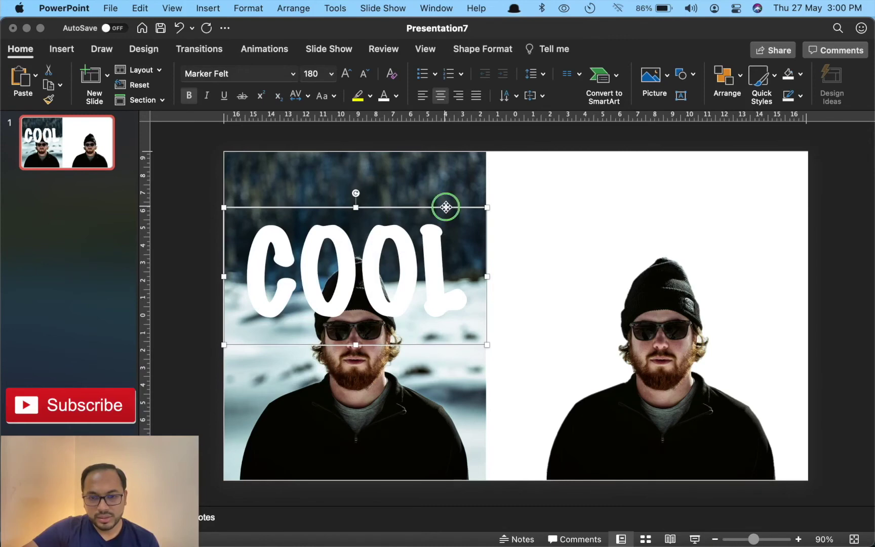
{"action": "mouse_move", "coordinate": [603, 352]}
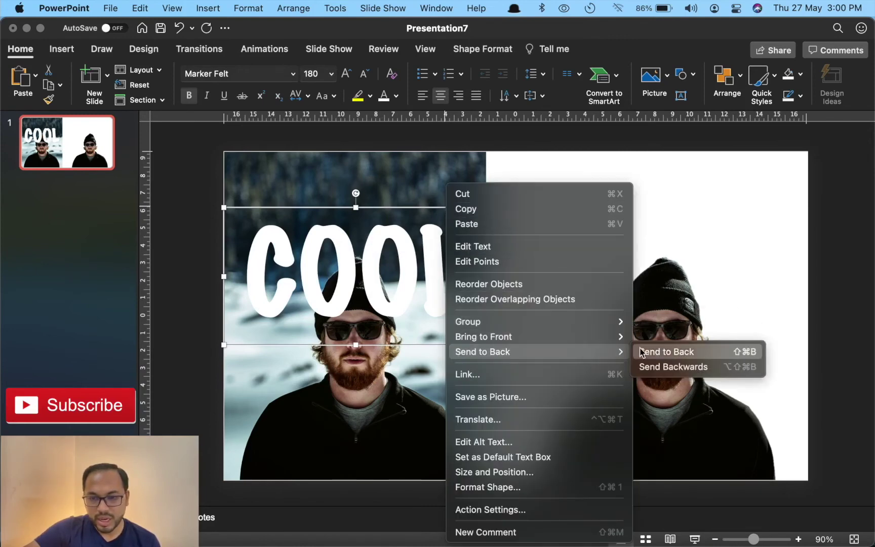
{"action": "left_click", "coordinate": [653, 365]}
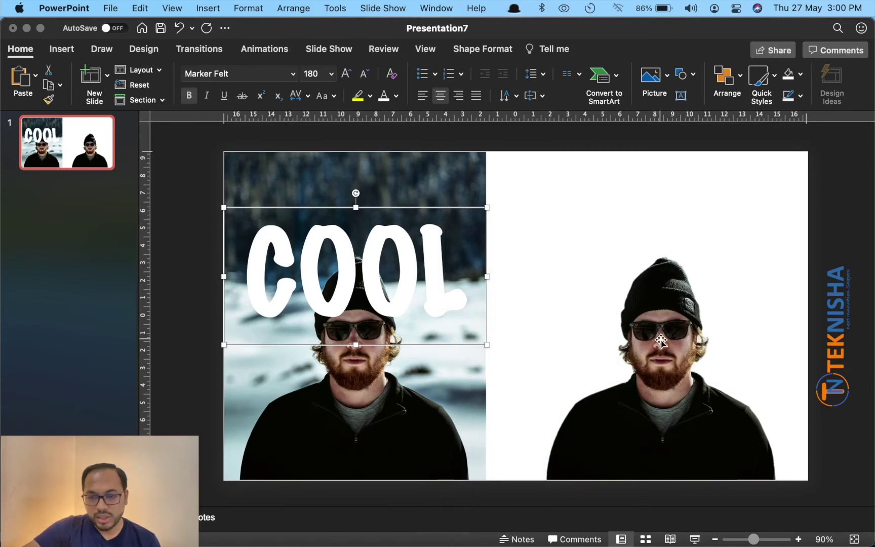
Move the cutout man over the original picture so that both figures align exactly
{"action": "left_click_drag", "start_coordinate": [661, 340], "coordinate": [353, 342]}
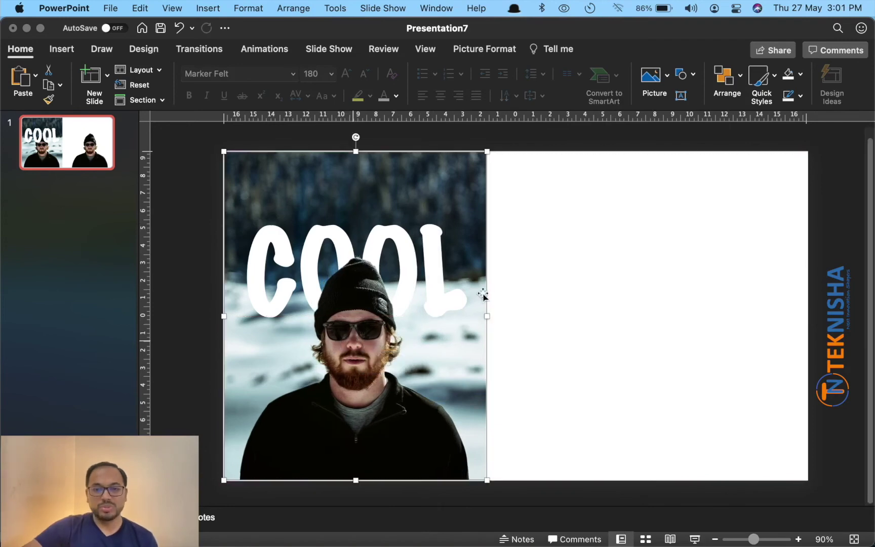
{"action": "left_click", "coordinate": [760, 232]}
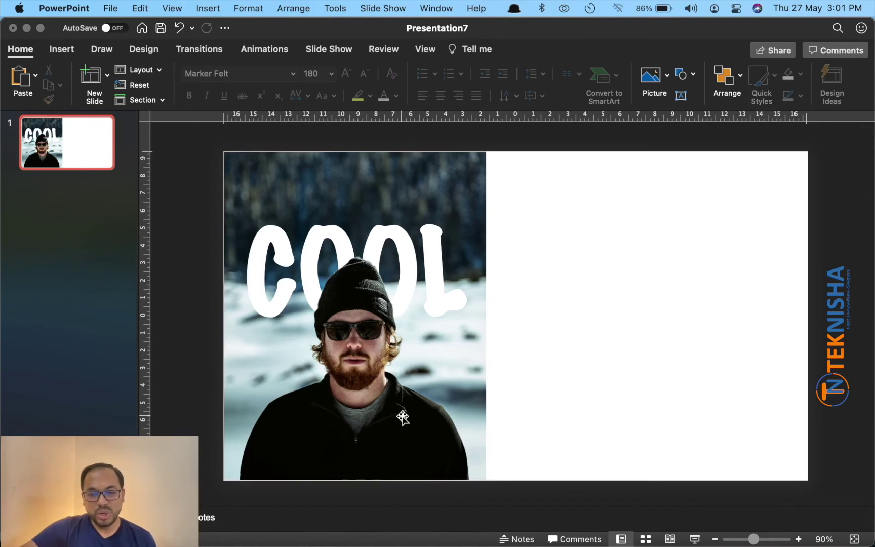
{"action": "left_click", "coordinate": [434, 259]}
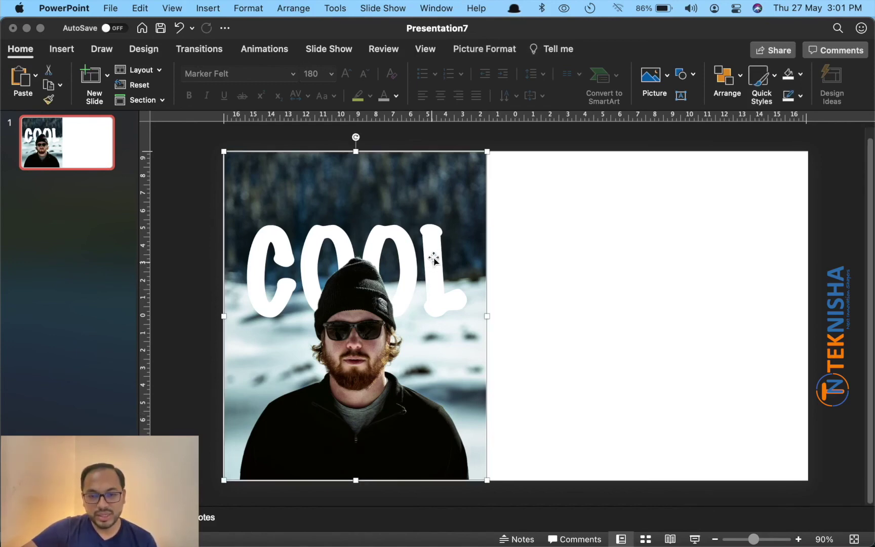
Widen the COOL text box on both sides so it extends past the left and right edges of the photo
{"action": "left_click", "coordinate": [347, 266]}
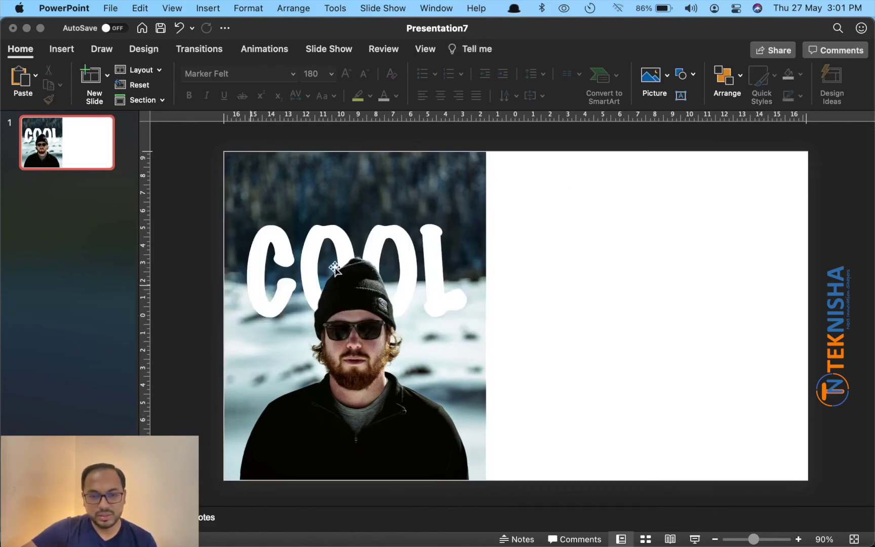
{"action": "left_click", "coordinate": [350, 270]}
{"action": "left_click_drag", "start_coordinate": [182, 198], "coordinate": [595, 353]}
{"action": "left_click_drag", "start_coordinate": [487, 276], "coordinate": [516, 276]}
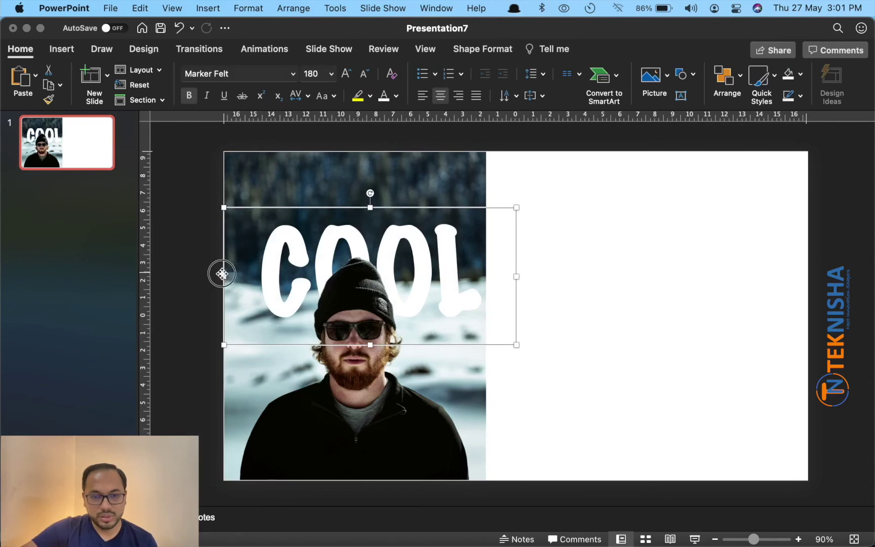
{"action": "left_click_drag", "start_coordinate": [222, 273], "coordinate": [187, 277]}
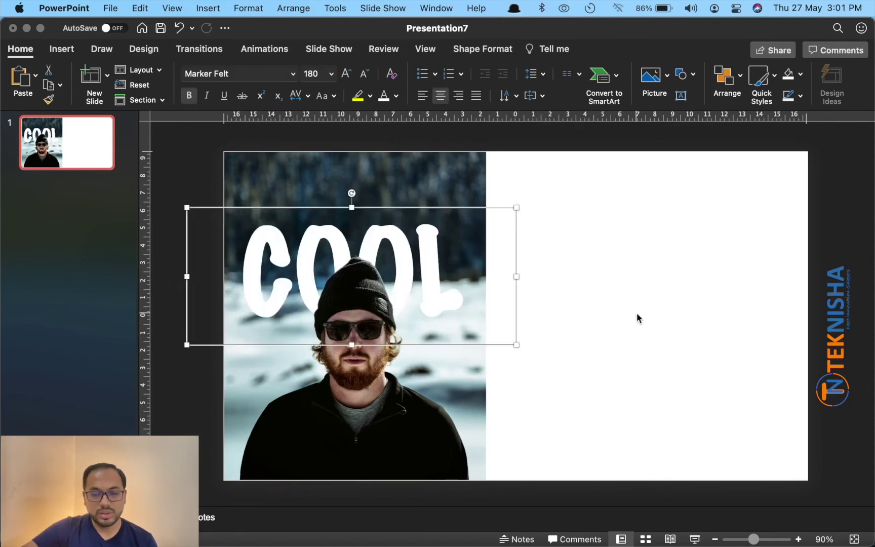
{"action": "left_click", "coordinate": [639, 318]}
Apply the Fly In entrance animation to the COOL text box and play it in the slide show
{"action": "left_click", "coordinate": [507, 282]}
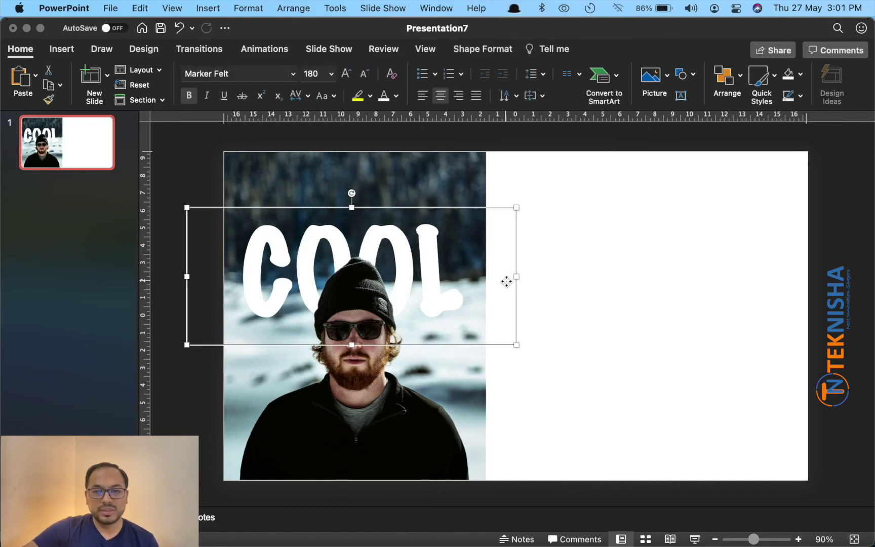
{"action": "left_click", "coordinate": [260, 49]}
{"action": "left_click", "coordinate": [258, 80]}
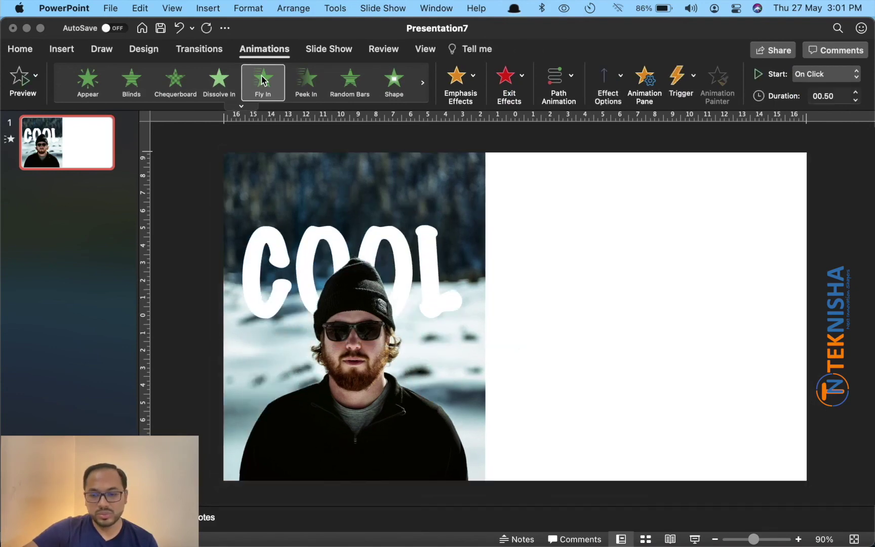
{"action": "left_click", "coordinate": [695, 539]}
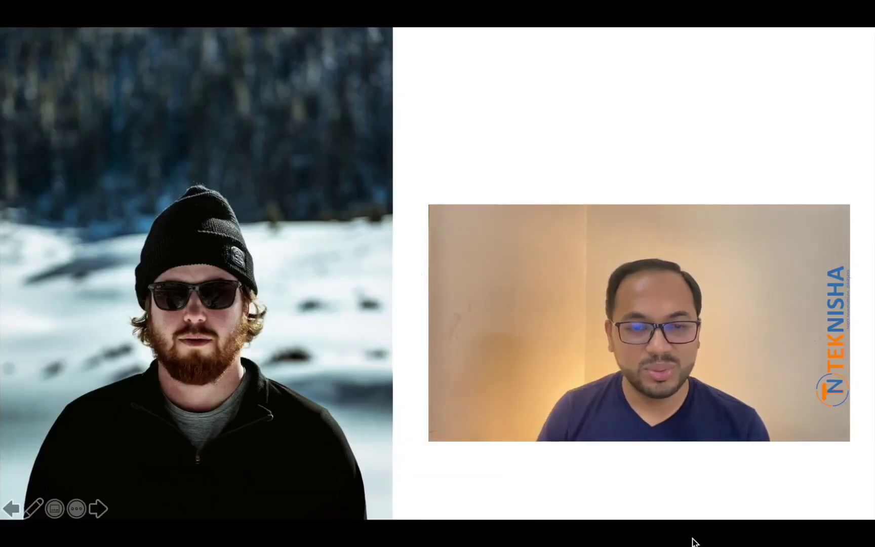
{"action": "left_click", "coordinate": [695, 541]}
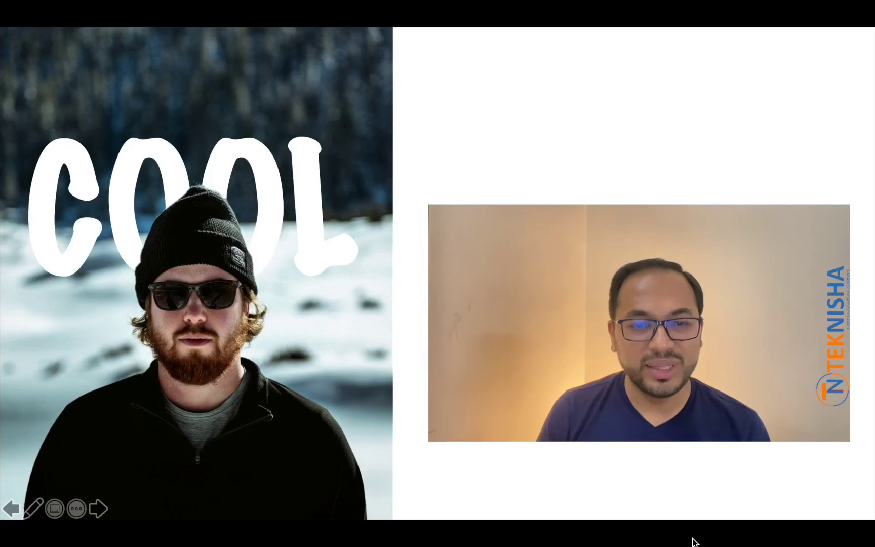